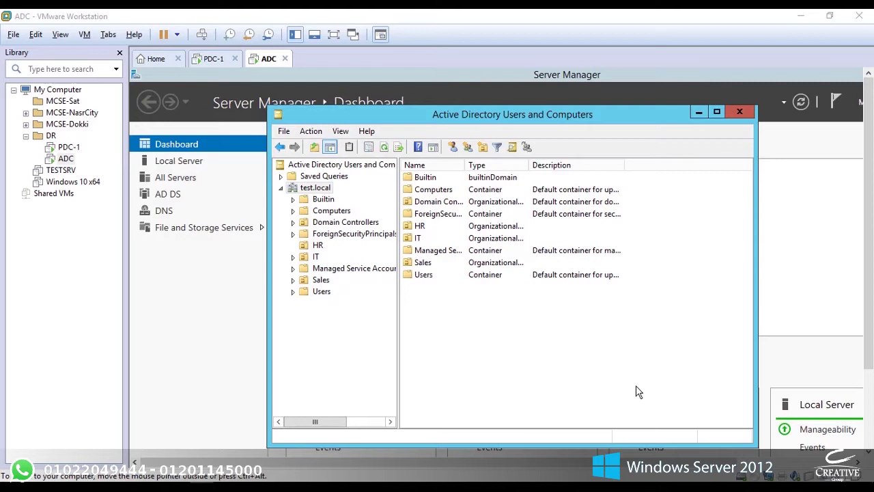
Step: Compare the test.local directory tree in Active Directory Users and Computers on the PDC-1 and ADC virtual machines
{"action": "left_click", "coordinate": [211, 59]}
{"action": "left_click", "coordinate": [265, 58]}
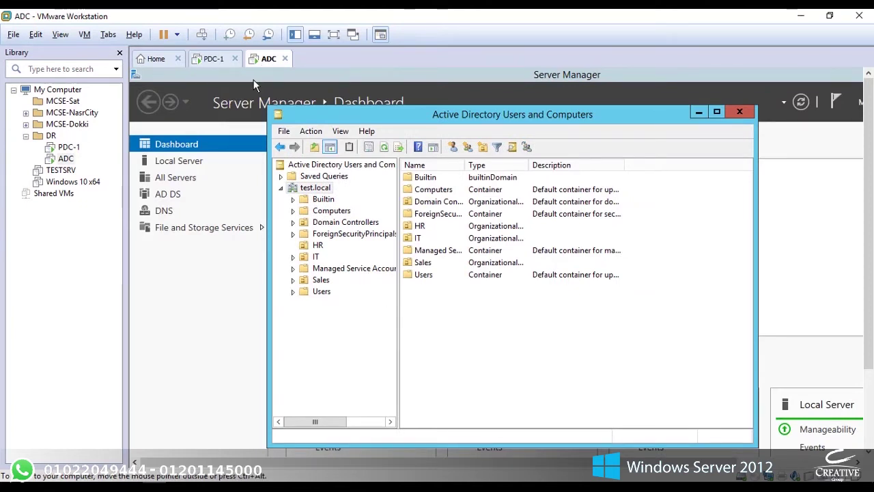
{"action": "left_click", "coordinate": [212, 60]}
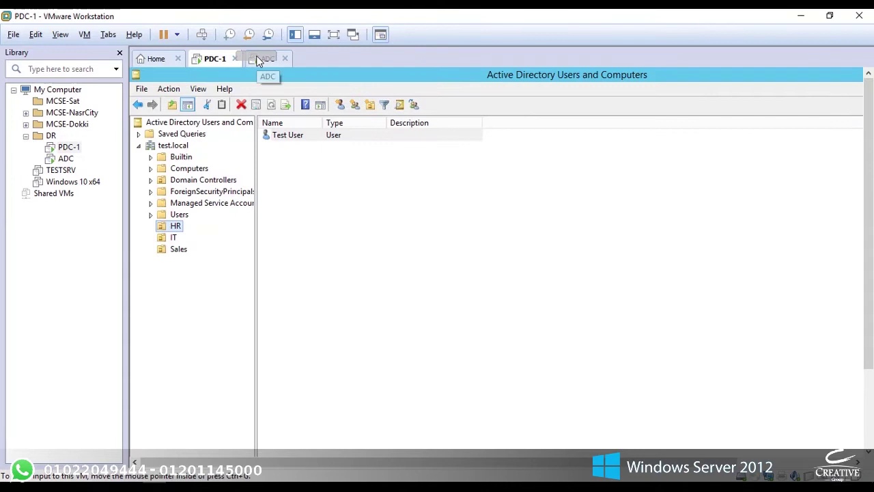
{"action": "left_click", "coordinate": [258, 61]}
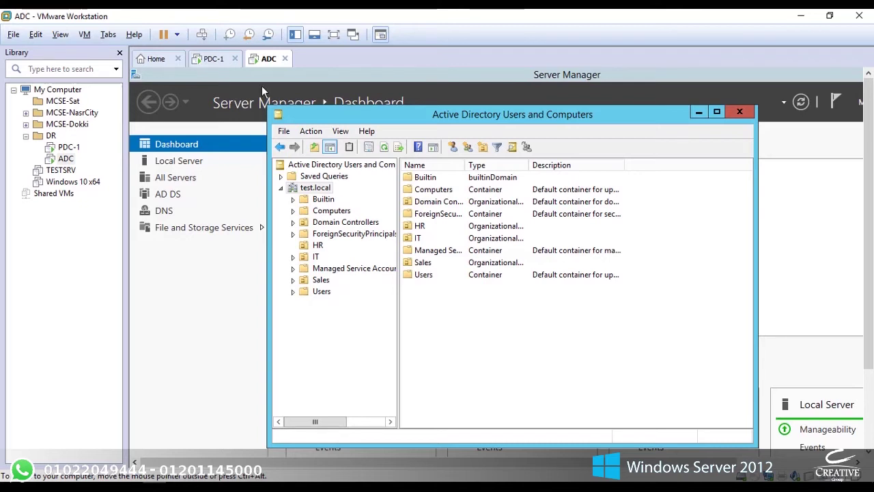
{"action": "left_click", "coordinate": [213, 59]}
{"action": "left_click", "coordinate": [268, 59]}
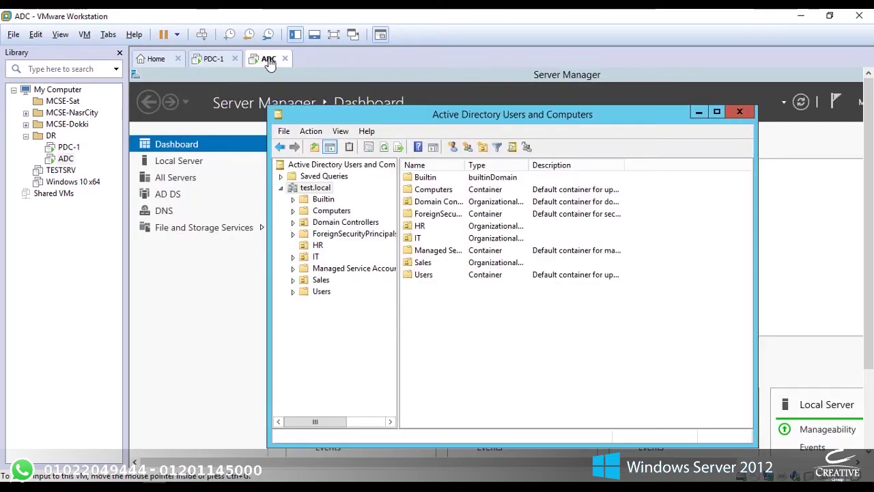
{"action": "left_click", "coordinate": [214, 59]}
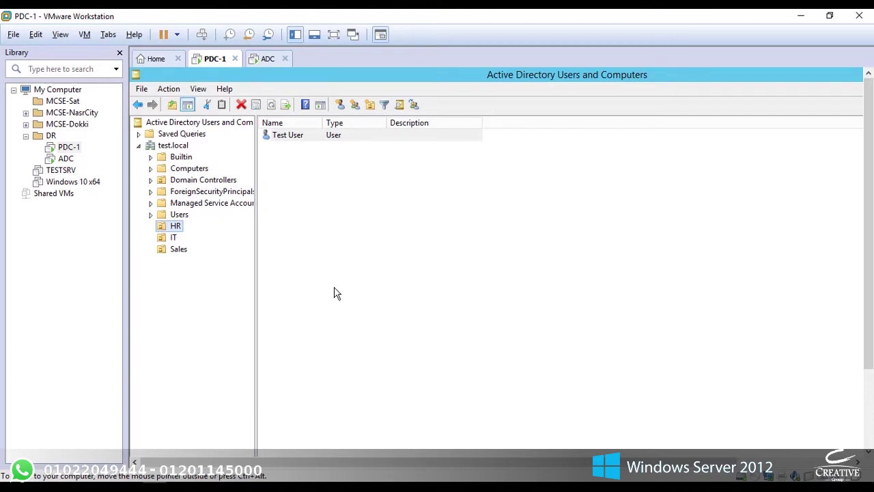
{"action": "left_click", "coordinate": [270, 62]}
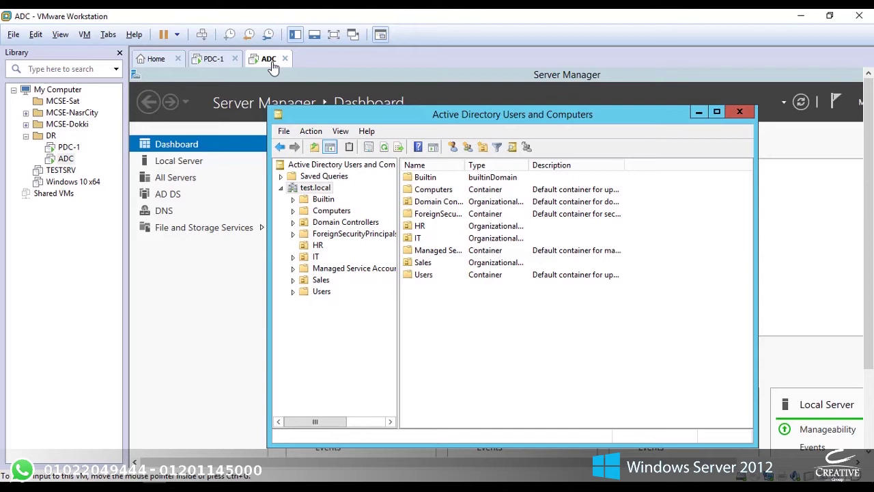
{"action": "left_click", "coordinate": [334, 36]}
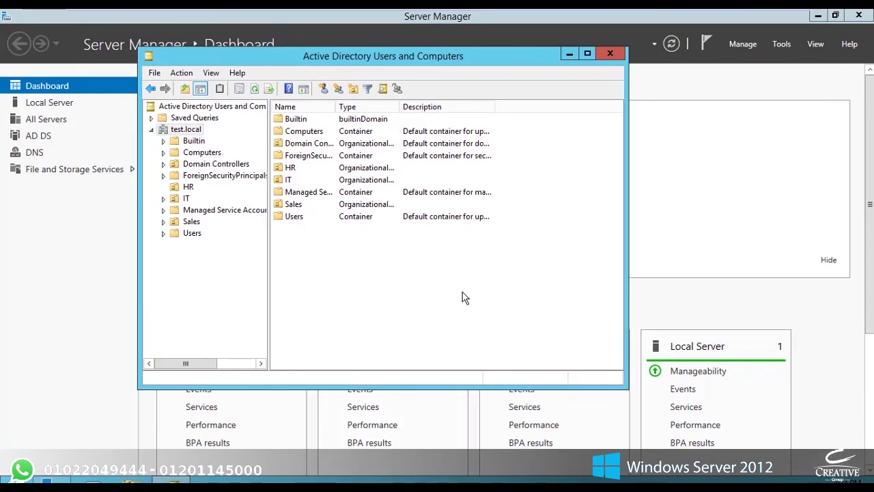
{"action": "mouse_move", "coordinate": [437, 7]}
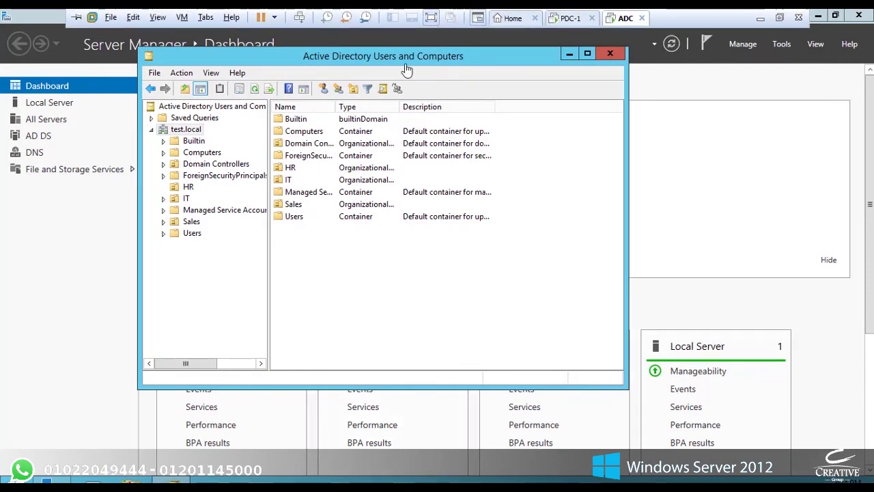
{"action": "key", "text": "ctrl+alt+Return"}
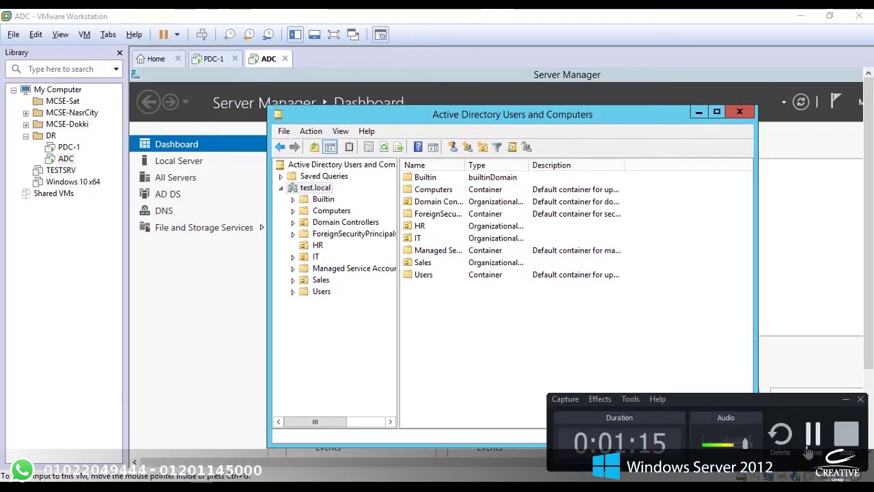
{"action": "left_click", "coordinate": [806, 445]}
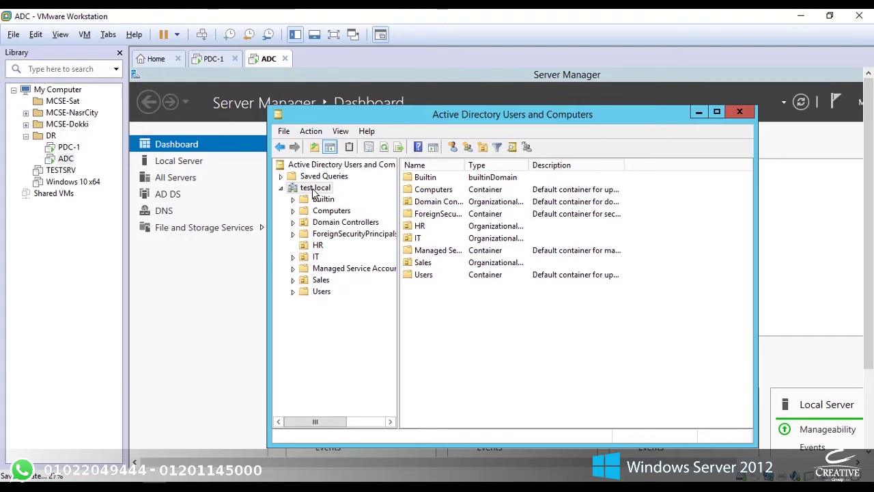
Step: Open the operations masters of test.local on ADC in full-screen view and review the PDC and infrastructure roles
{"action": "right_click", "coordinate": [315, 191]}
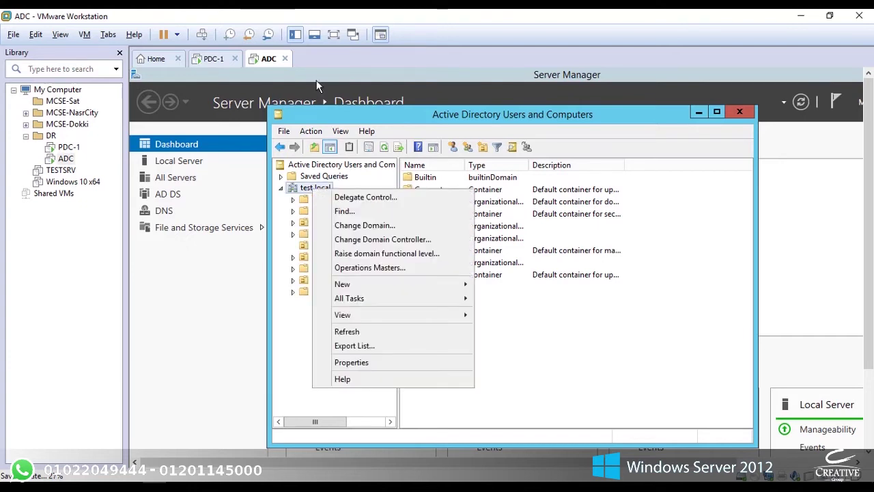
{"action": "left_click", "coordinate": [399, 268]}
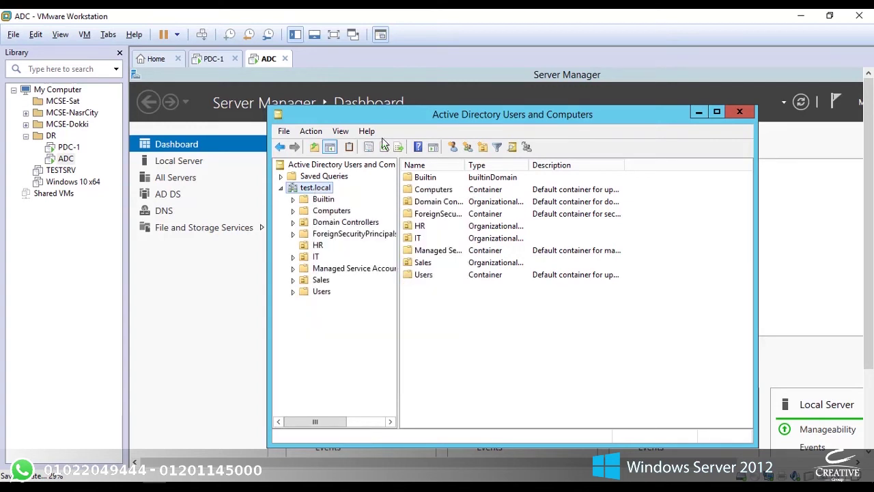
{"action": "left_click", "coordinate": [334, 38]}
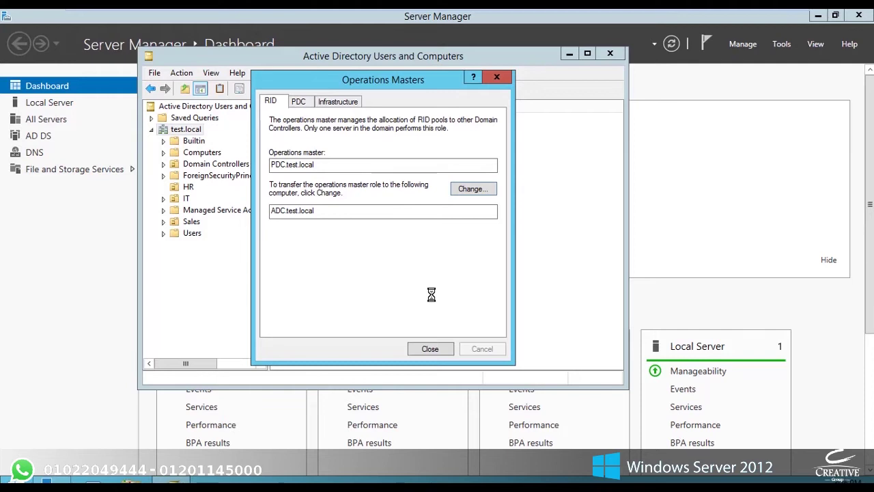
{"action": "left_click", "coordinate": [298, 102]}
{"action": "left_click", "coordinate": [336, 101]}
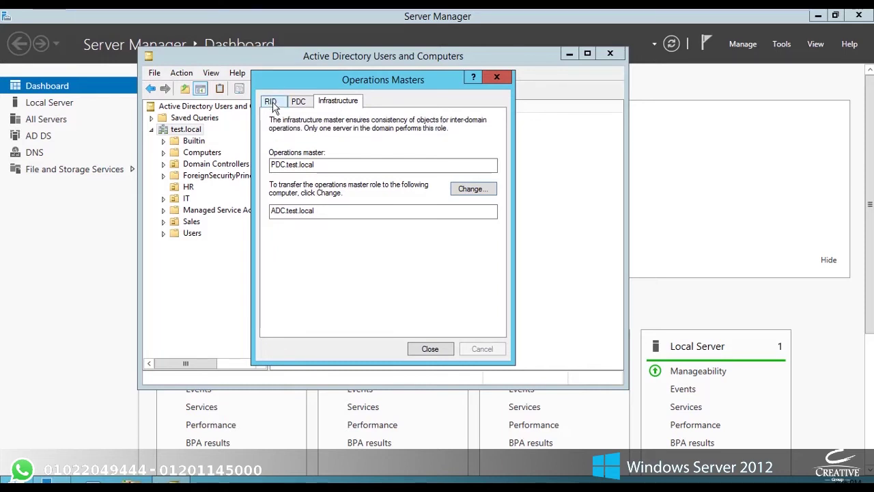
Step: Transfer the RID operations master role to ADC.test.local
{"action": "left_click", "coordinate": [271, 103]}
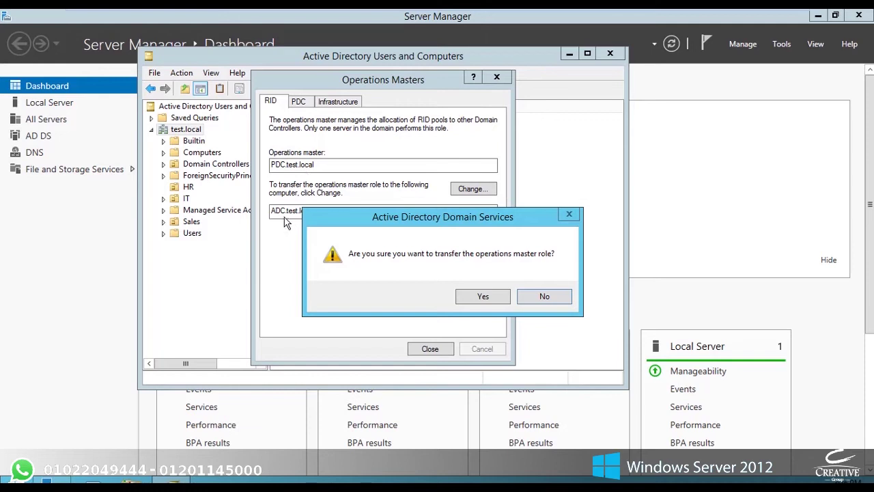
{"action": "left_click", "coordinate": [482, 299]}
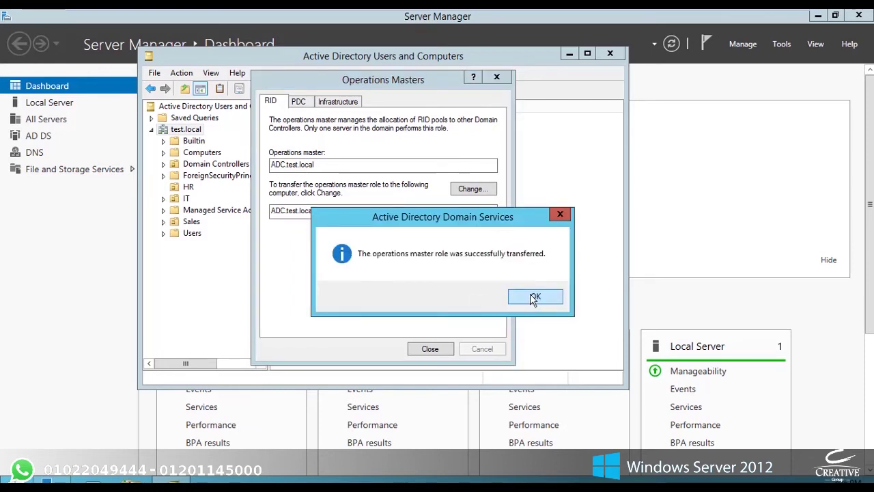
{"action": "left_click", "coordinate": [535, 298]}
Step: Transfer the PDC operations master role to ADC.test.local
{"action": "left_click", "coordinate": [299, 102]}
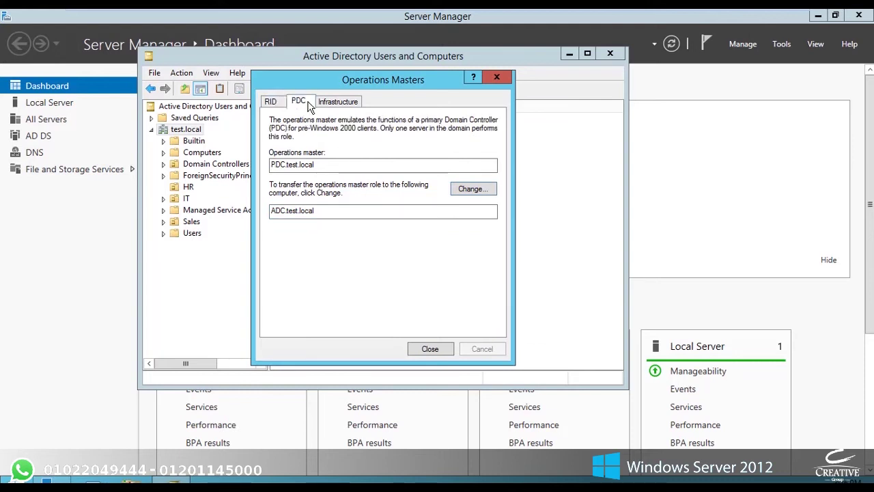
{"action": "left_click", "coordinate": [474, 190]}
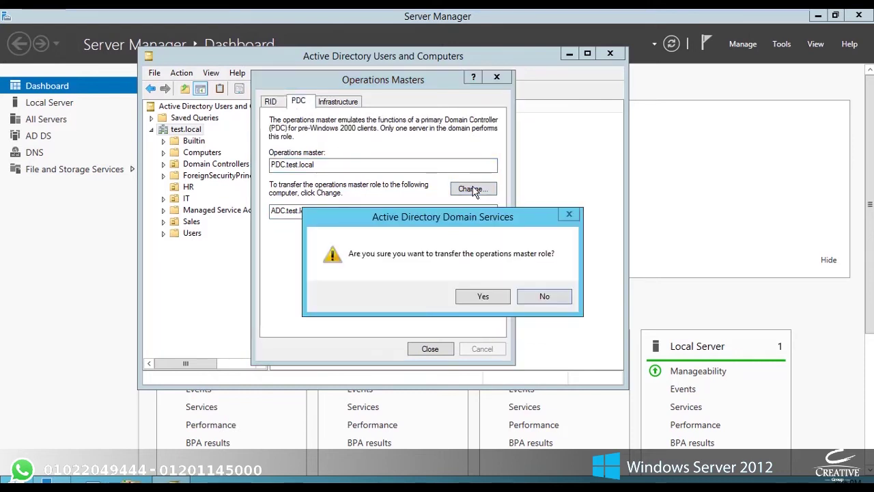
{"action": "left_click", "coordinate": [492, 295]}
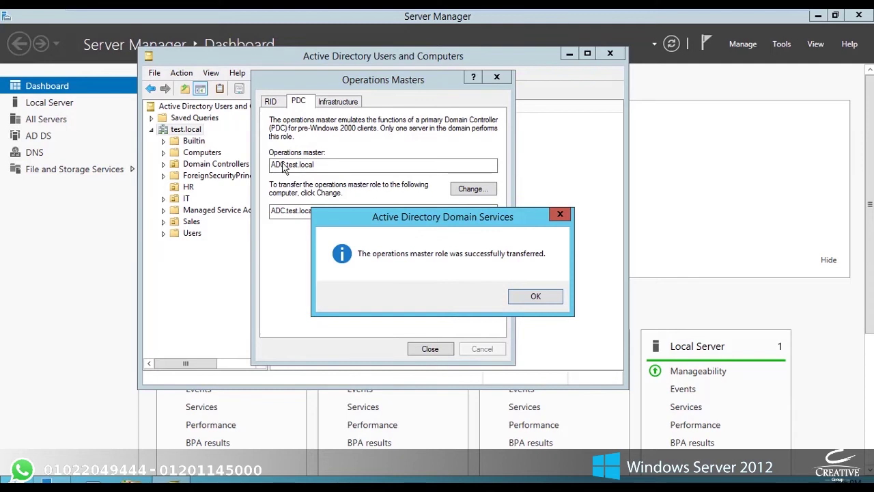
{"action": "left_click", "coordinate": [529, 300]}
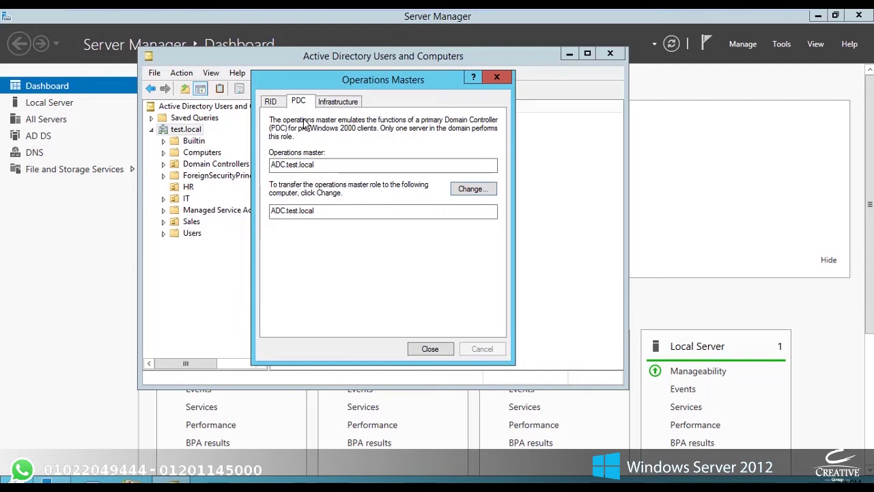
Step: Transfer the infrastructure operations master role to ADC.test.local and close the Operations Masters dialog
{"action": "left_click", "coordinate": [340, 103]}
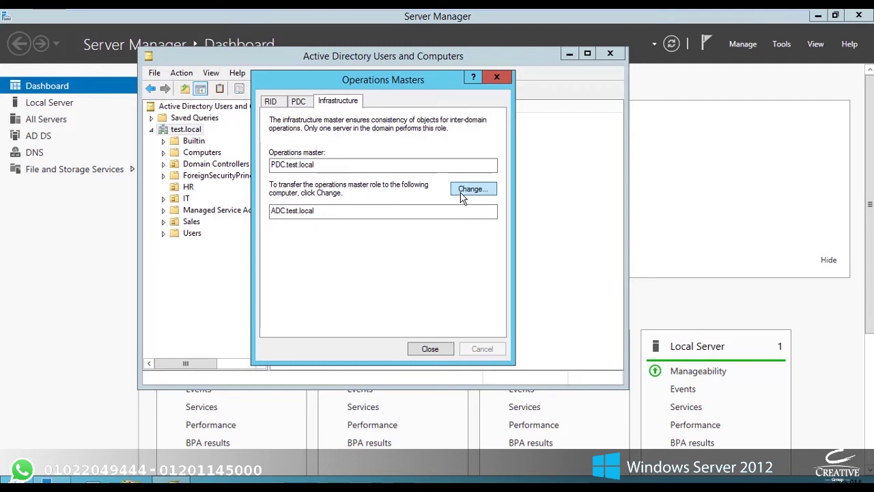
{"action": "left_click", "coordinate": [462, 197]}
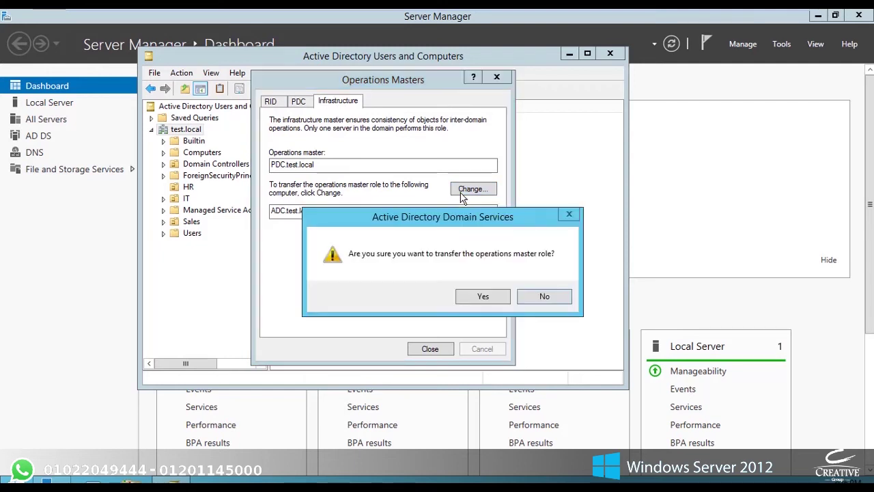
{"action": "left_click", "coordinate": [483, 297]}
{"action": "left_click", "coordinate": [539, 301]}
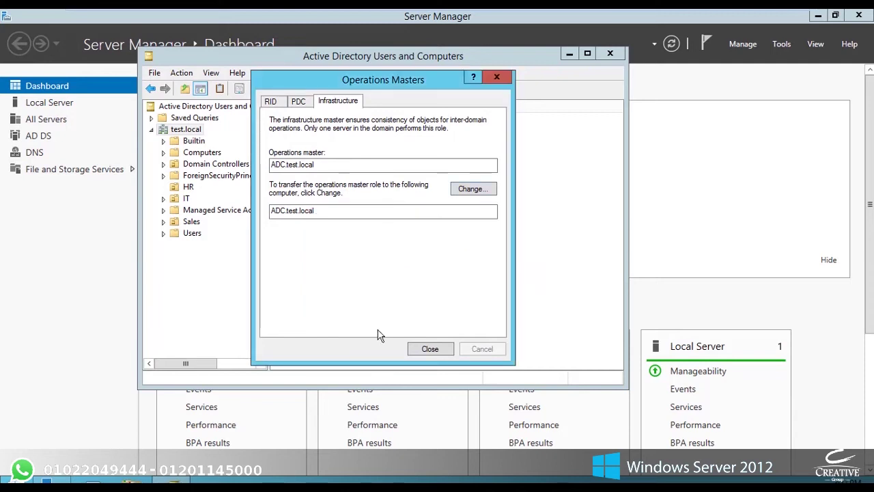
{"action": "left_click", "coordinate": [430, 349]}
Step: Open Active Directory Domains and Trusts and check which server holds the domain naming operations master role
{"action": "left_click", "coordinate": [782, 43]}
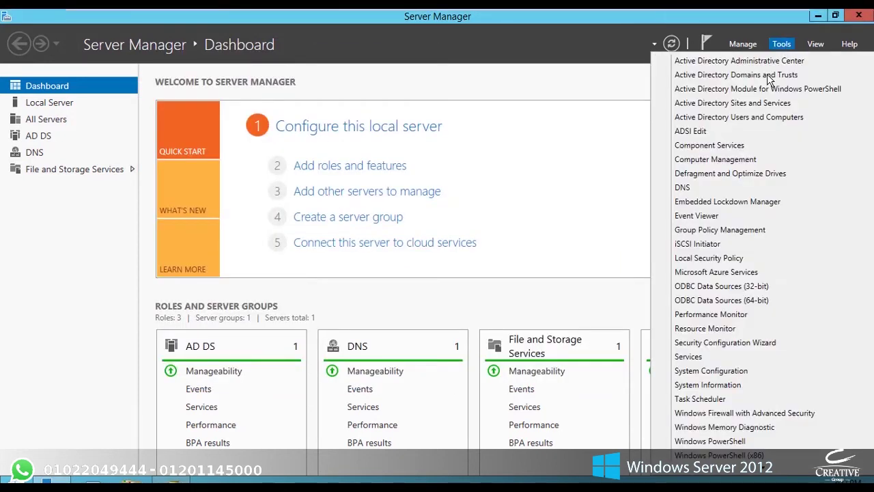
{"action": "left_click", "coordinate": [769, 76]}
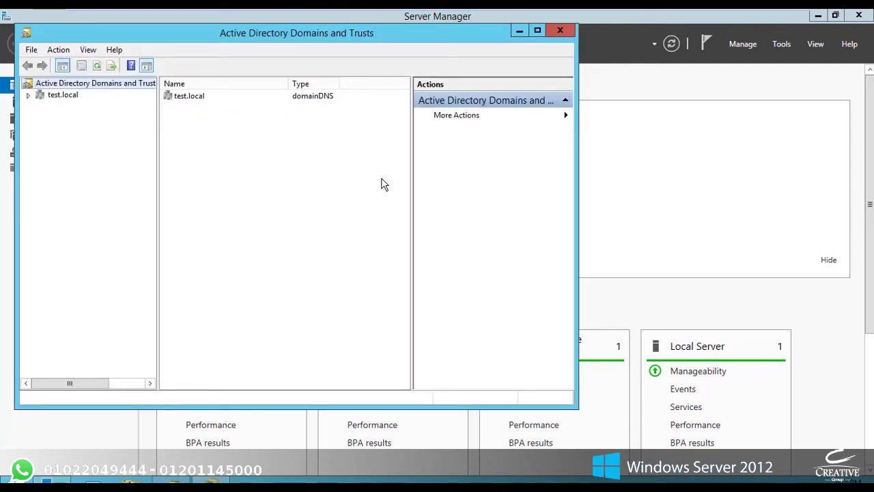
{"action": "right_click", "coordinate": [69, 87]}
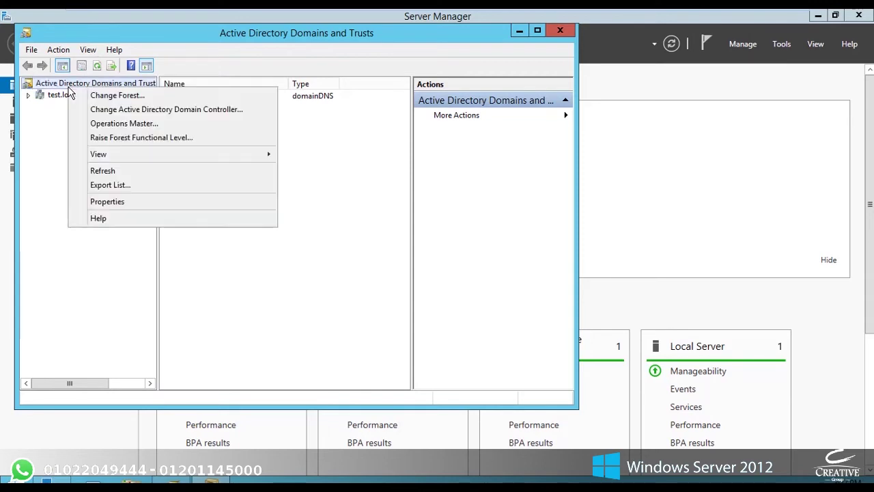
{"action": "left_click", "coordinate": [124, 125]}
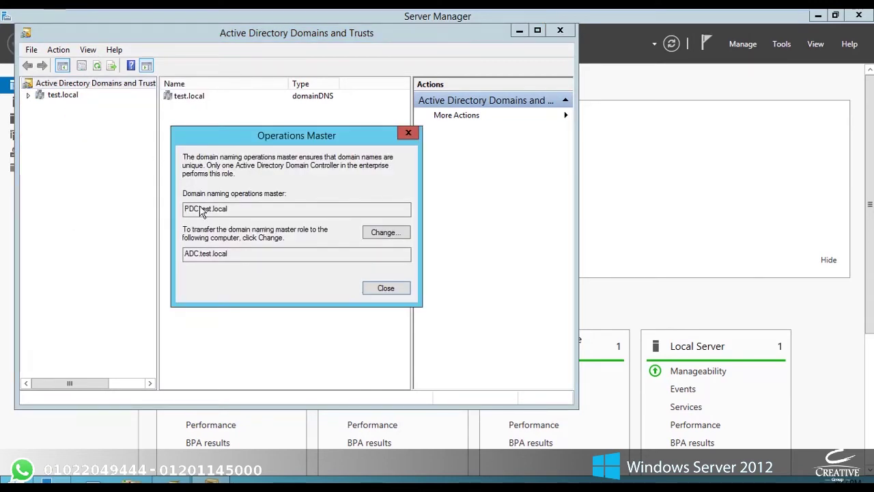
{"action": "left_click", "coordinate": [386, 284]}
{"action": "left_click_drag", "start_coordinate": [364, 36], "coordinate": [475, 49]}
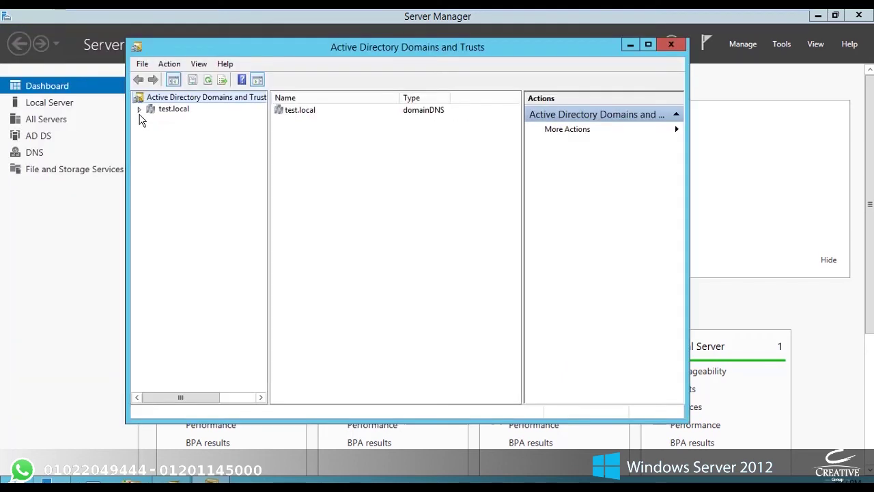
{"action": "right_click", "coordinate": [198, 103]}
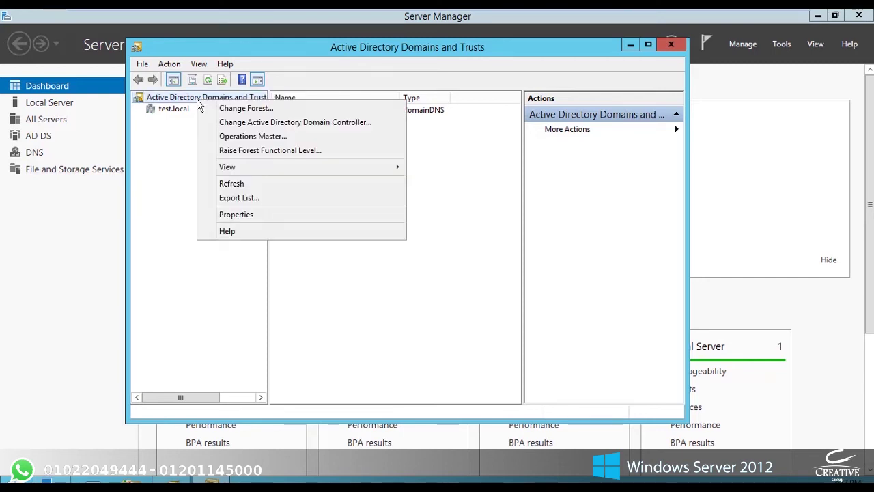
{"action": "left_click", "coordinate": [234, 123]}
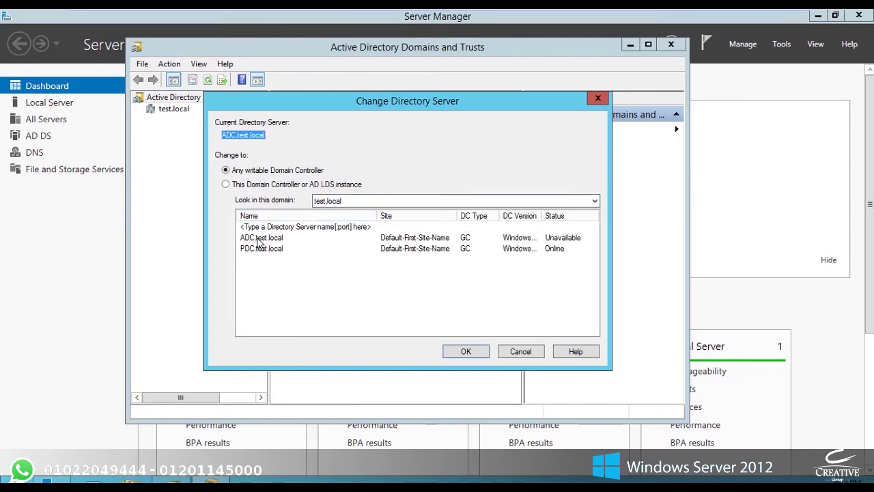
{"action": "left_click", "coordinate": [258, 239]}
{"action": "key", "text": "Escape"}
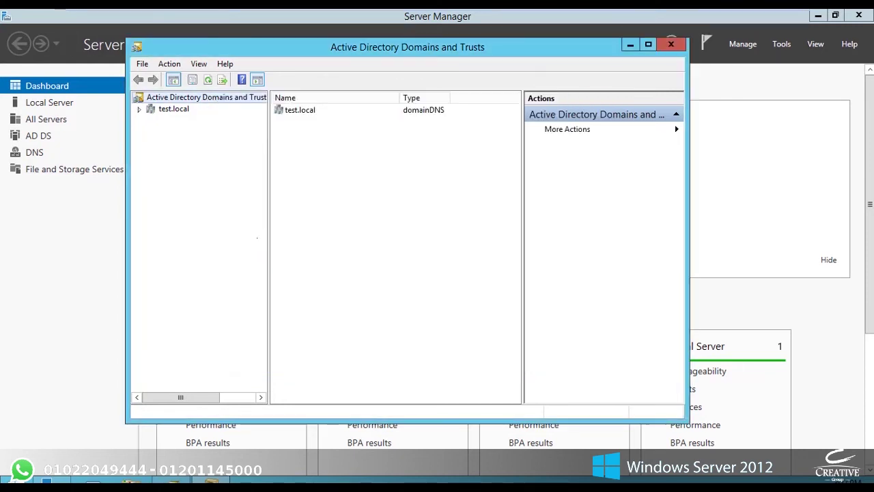
Step: Transfer the domain naming operations master role to ADC.test.local
{"action": "right_click", "coordinate": [176, 100]}
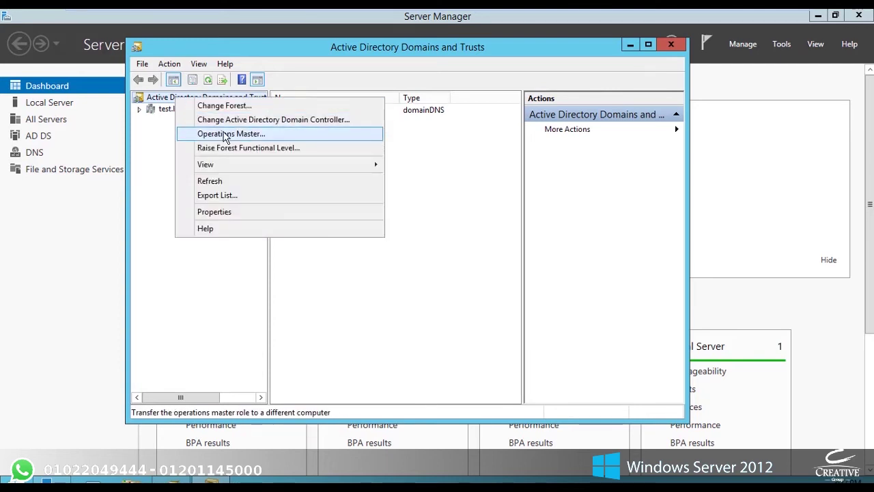
{"action": "left_click", "coordinate": [225, 135]}
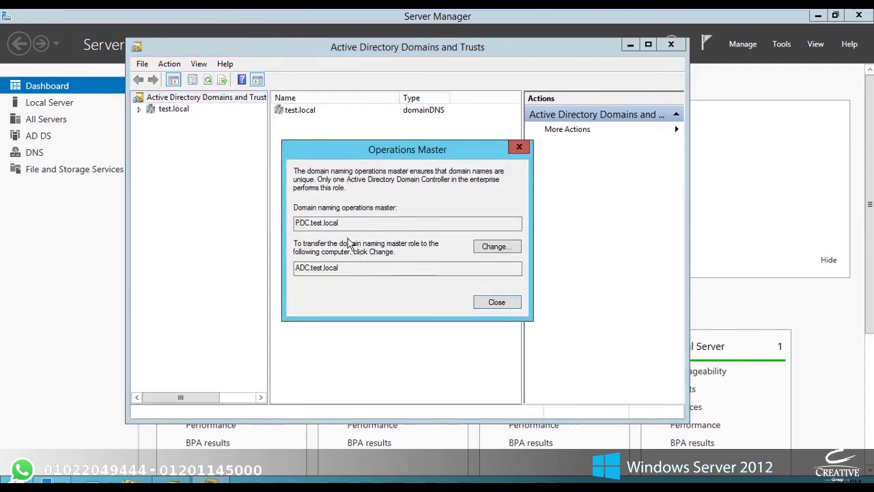
{"action": "left_click", "coordinate": [491, 254]}
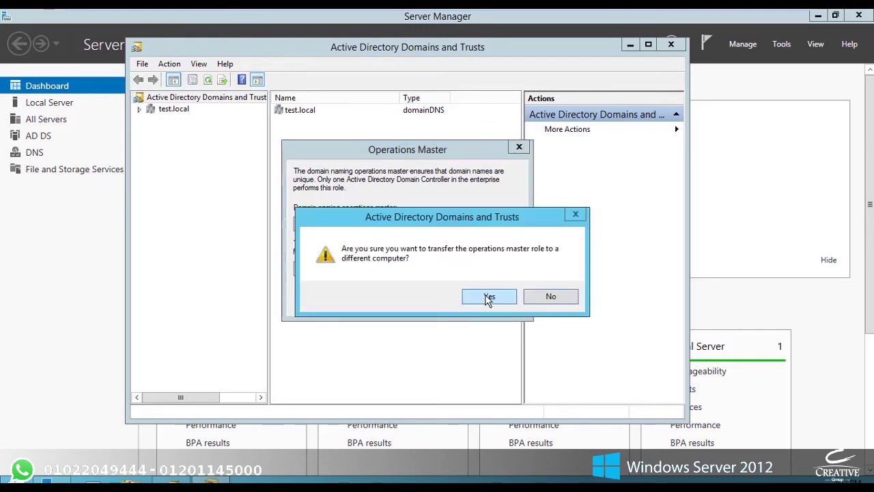
{"action": "left_click", "coordinate": [490, 296]}
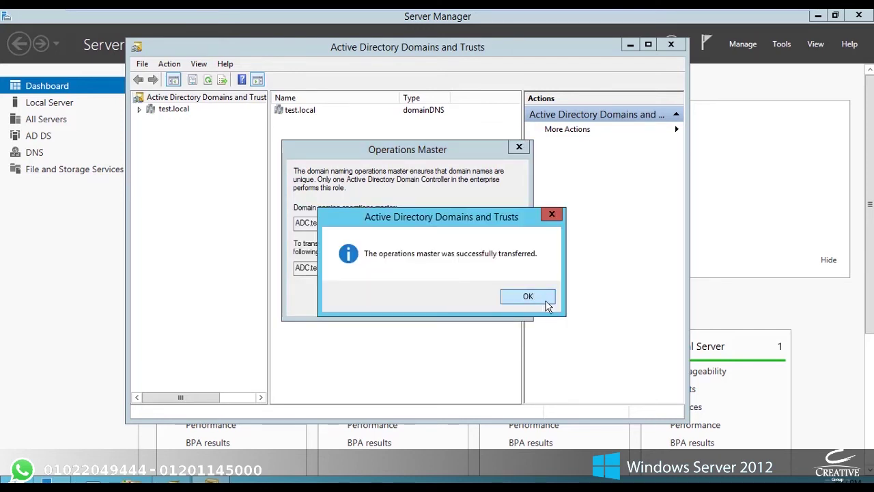
Step: Acknowledge the completed transfer, close the Operations Master dialog and return to Server Manager
{"action": "left_click", "coordinate": [547, 301]}
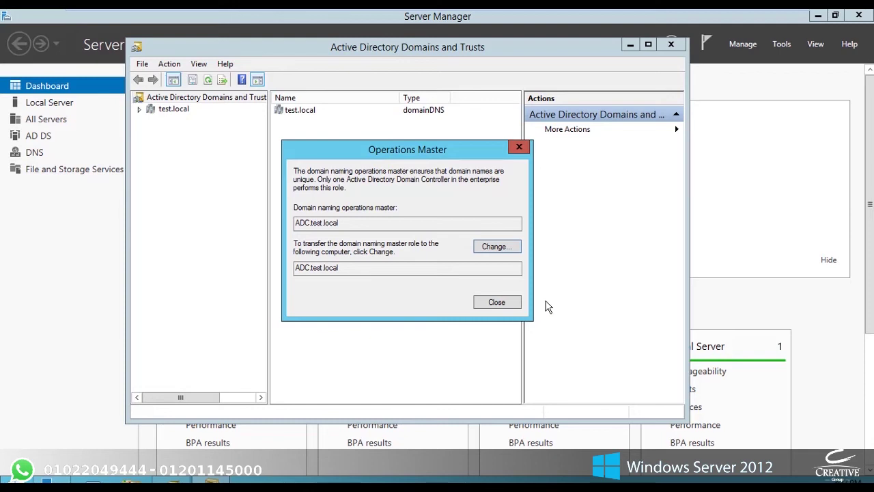
{"action": "left_click", "coordinate": [511, 306]}
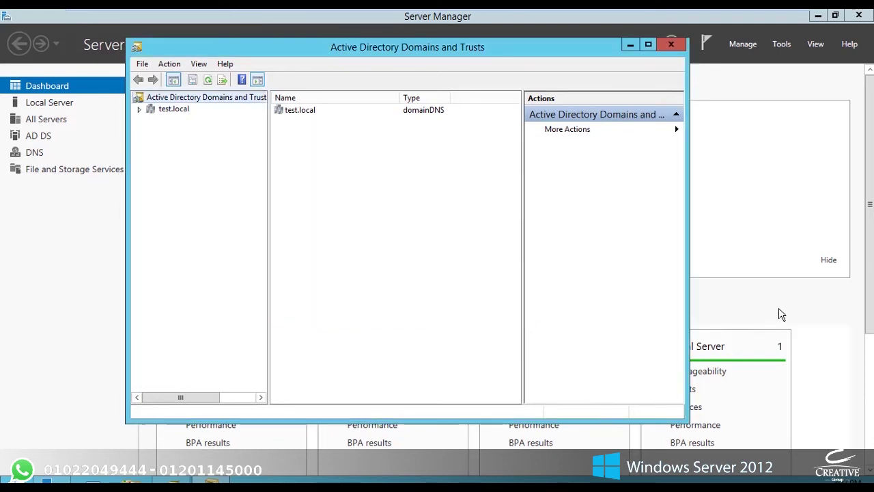
{"action": "key", "text": "alt+F4"}
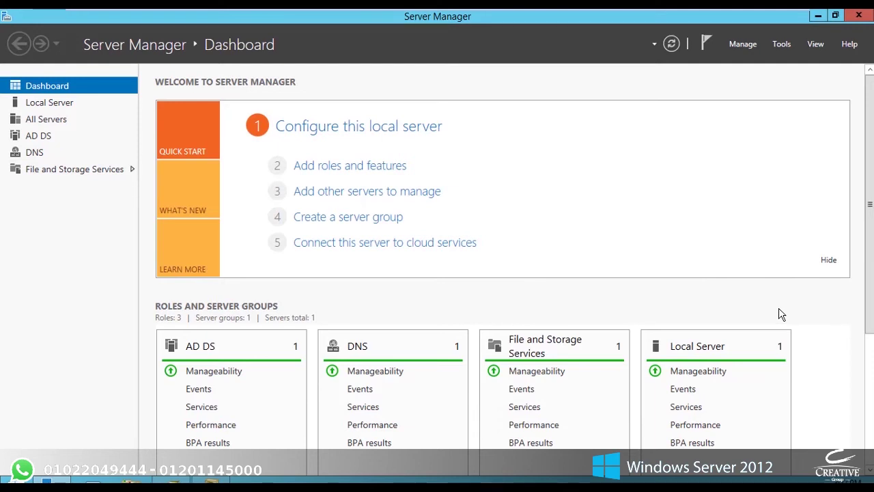
Step: Register the Active Directory Schema library by running regsvr32 schmmgmt.dll
{"action": "key", "text": "super+r"}
{"action": "type", "text": "sch"}
{"action": "key", "text": "BackSpace"}
{"action": "key", "text": "BackSpace"}
{"action": "key", "text": "BackSpace"}
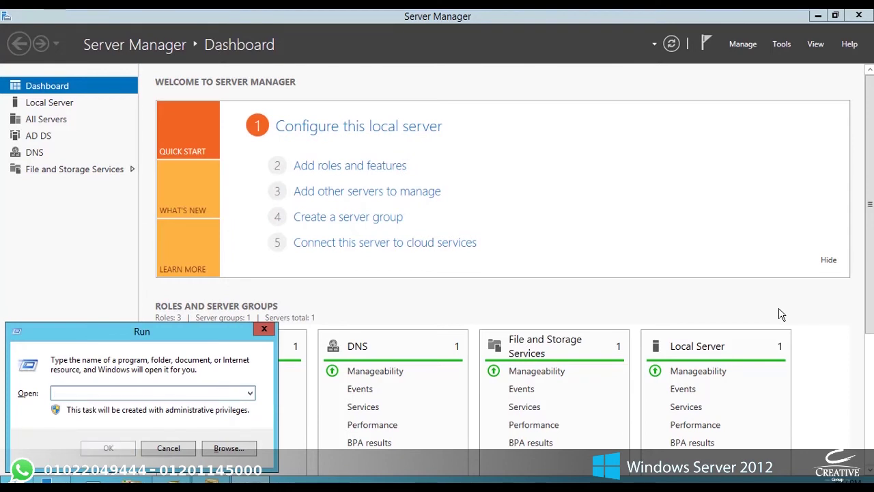
{"action": "type", "text": "regsvr32 schmmgmt.dll"}
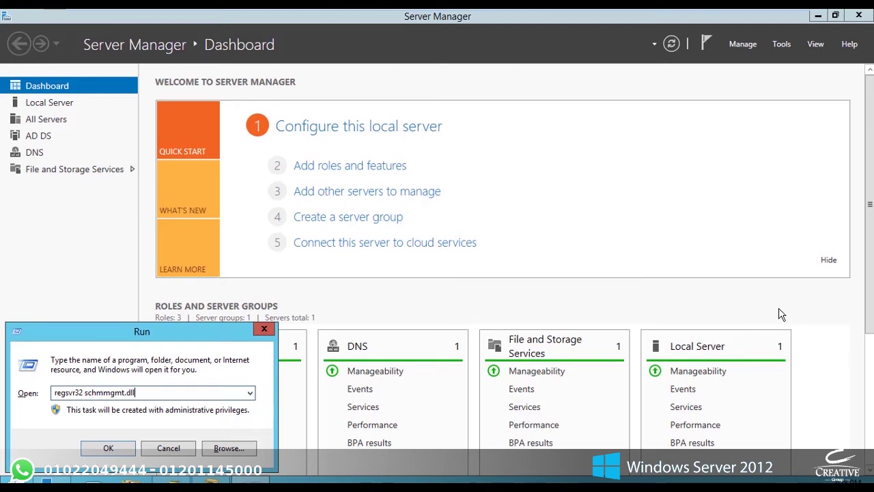
{"action": "key", "text": "Return"}
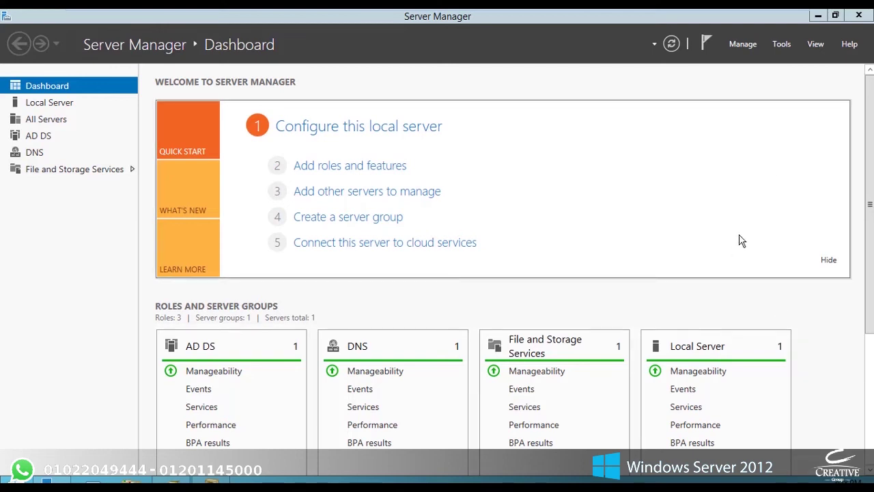
Step: Minimize the Server Manager, Domains and Trusts, and Users and Computers windows, and launch an empty console with mmc
{"action": "left_click", "coordinate": [818, 16]}
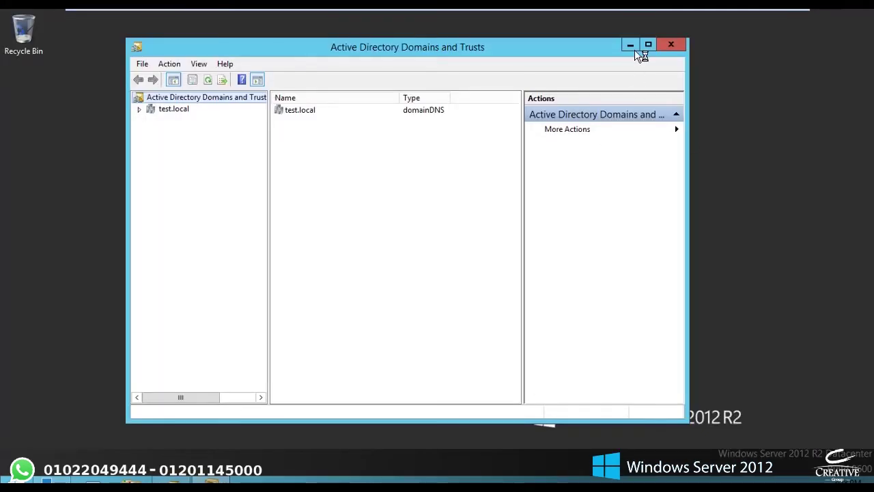
{"action": "left_click", "coordinate": [633, 45]}
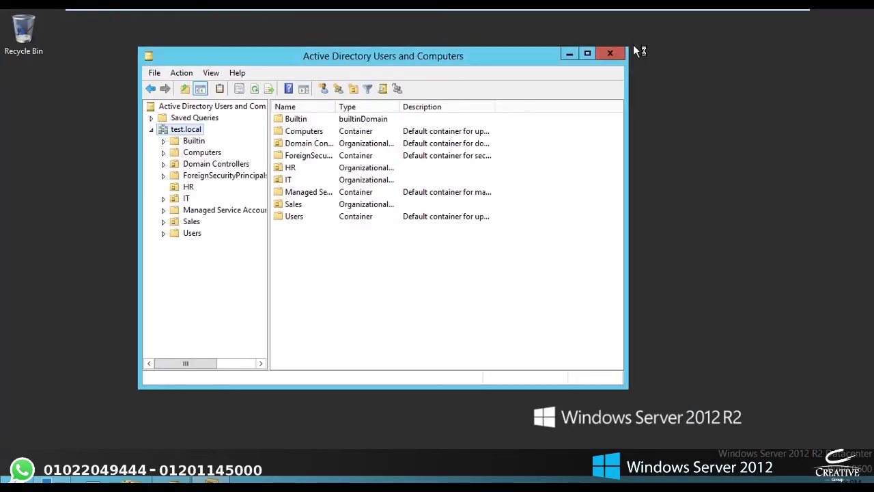
{"action": "left_click", "coordinate": [571, 55]}
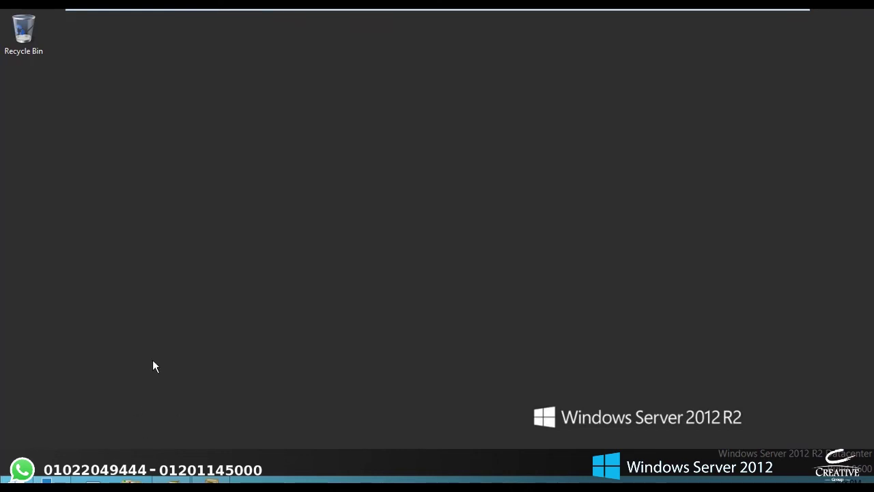
{"action": "key", "text": "super+r"}
{"action": "type", "text": "mmc"}
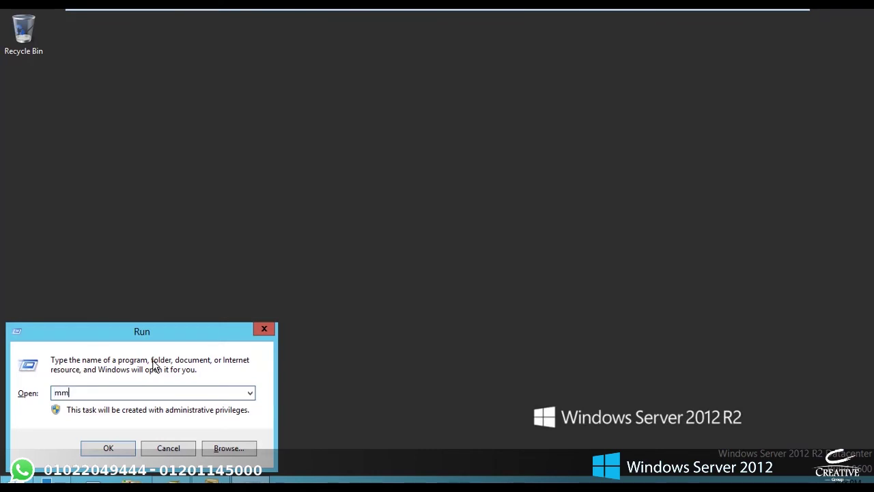
{"action": "key", "text": "Return"}
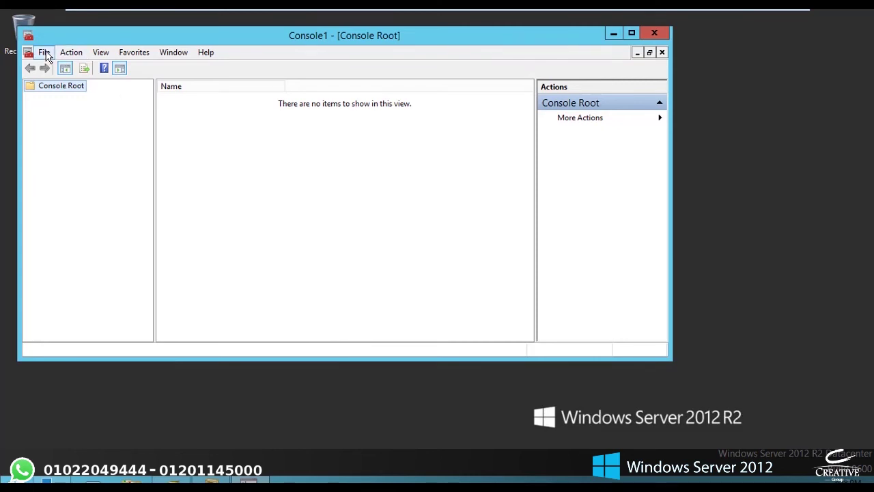
Step: Request the Add or Remove Snap-ins dialog for the new console and dismiss the RegSvr32 message
{"action": "left_click", "coordinate": [45, 53]}
{"action": "key", "text": "Right"}
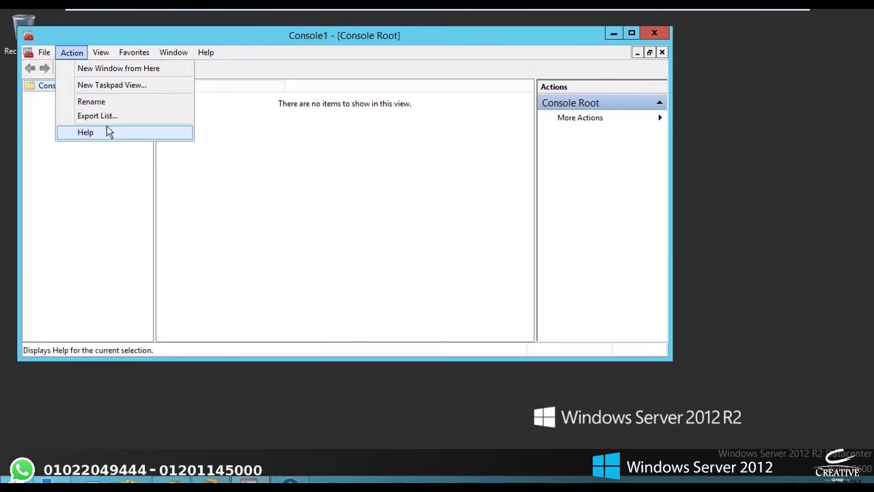
{"action": "key", "text": "Left"}
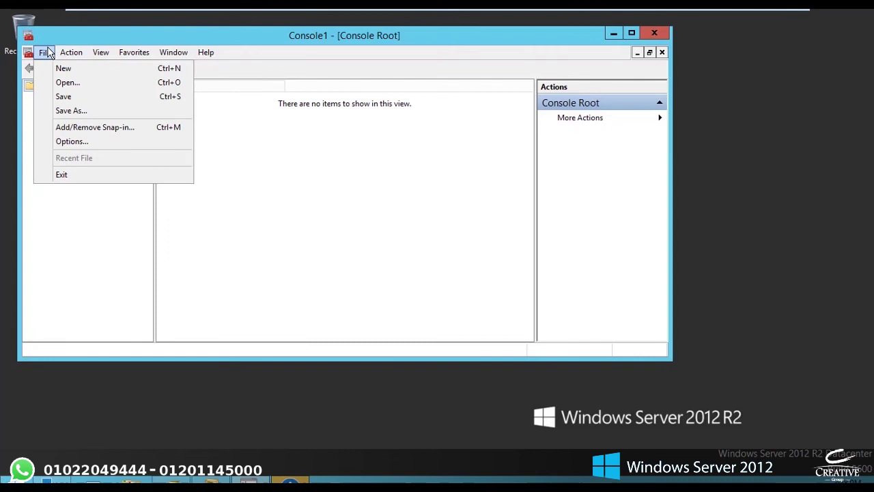
{"action": "left_click", "coordinate": [103, 128]}
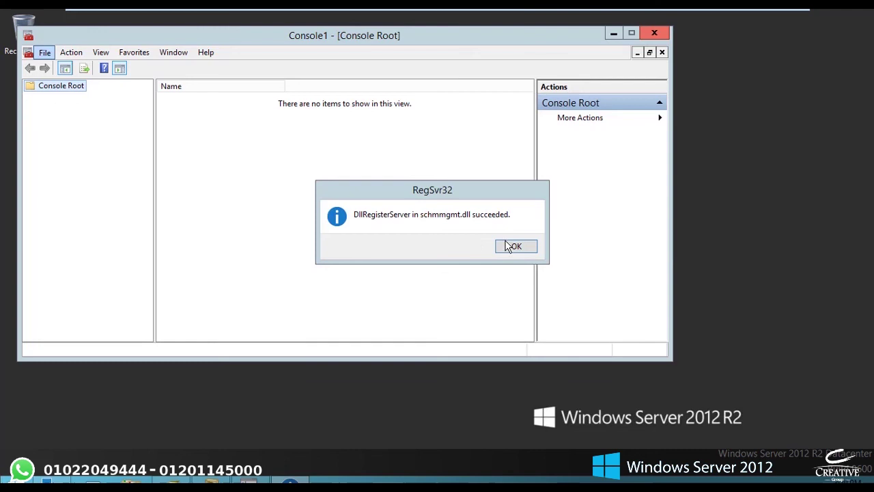
{"action": "left_click", "coordinate": [514, 248]}
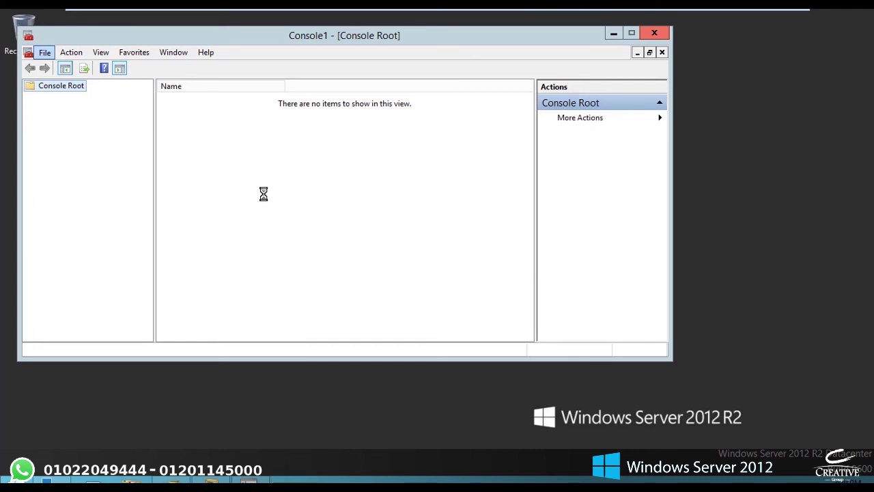
Step: Move the console window aside and take the ADC virtual machine out of full-screen mode
{"action": "left_click_drag", "start_coordinate": [408, 37], "coordinate": [500, 38]}
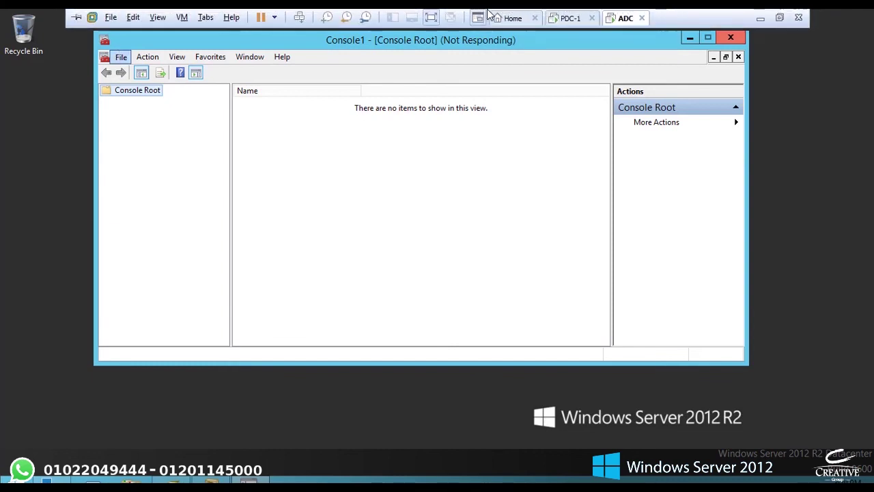
{"action": "left_click", "coordinate": [432, 20]}
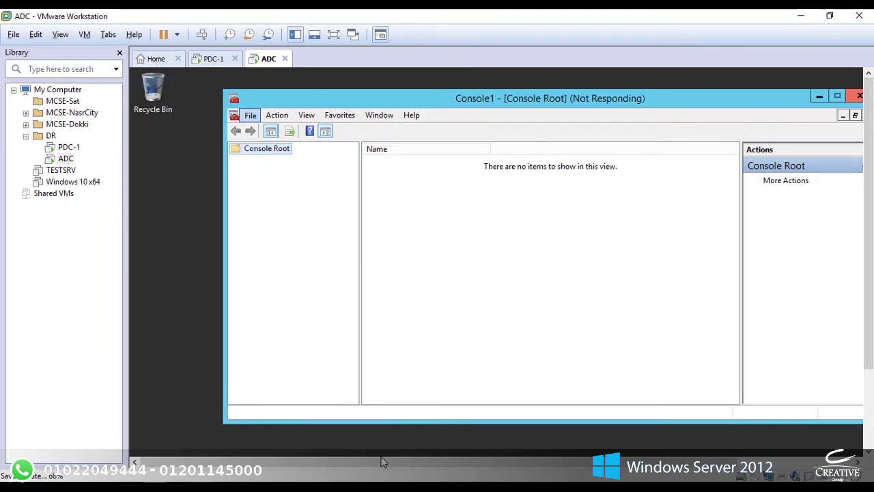
{"action": "left_click", "coordinate": [841, 478]}
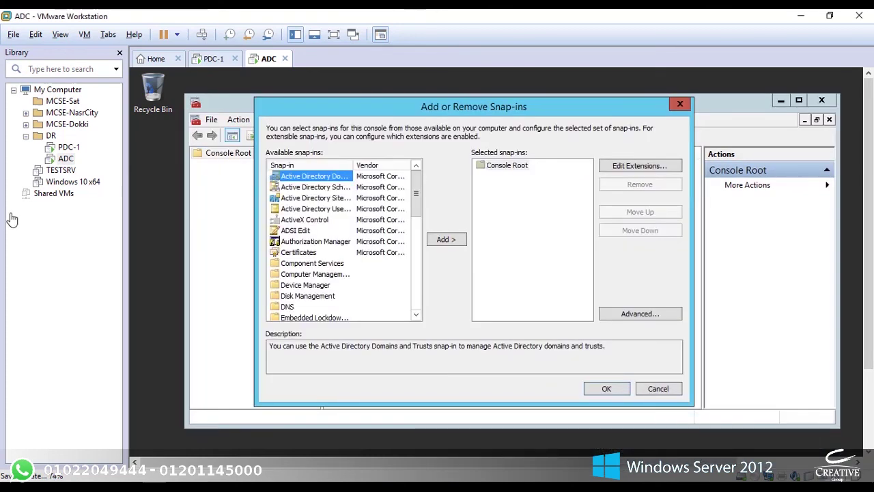
Step: Add the Active Directory Schema snap-in to the console and return the ADC virtual machine to full screen
{"action": "double_click", "coordinate": [354, 165]}
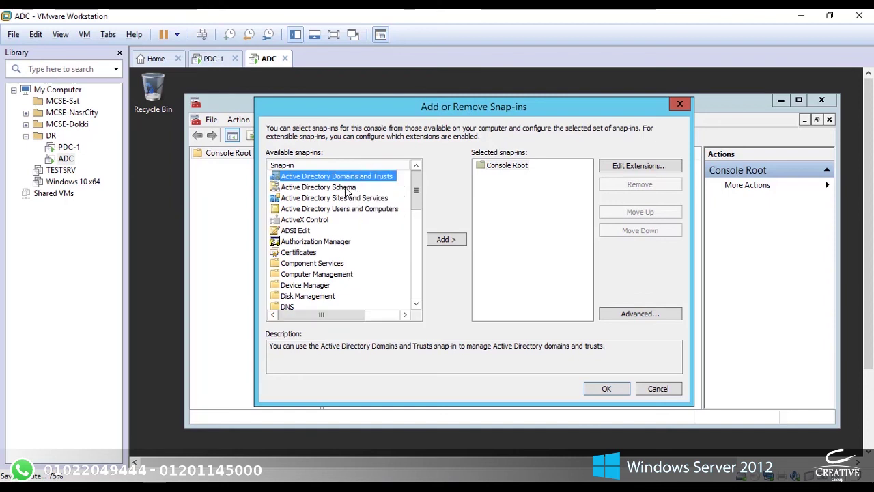
{"action": "double_click", "coordinate": [335, 192]}
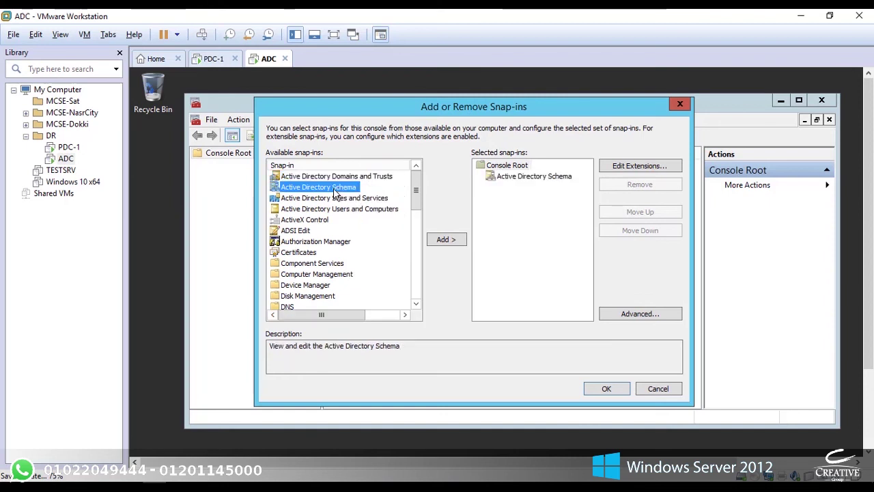
{"action": "left_click", "coordinate": [607, 389]}
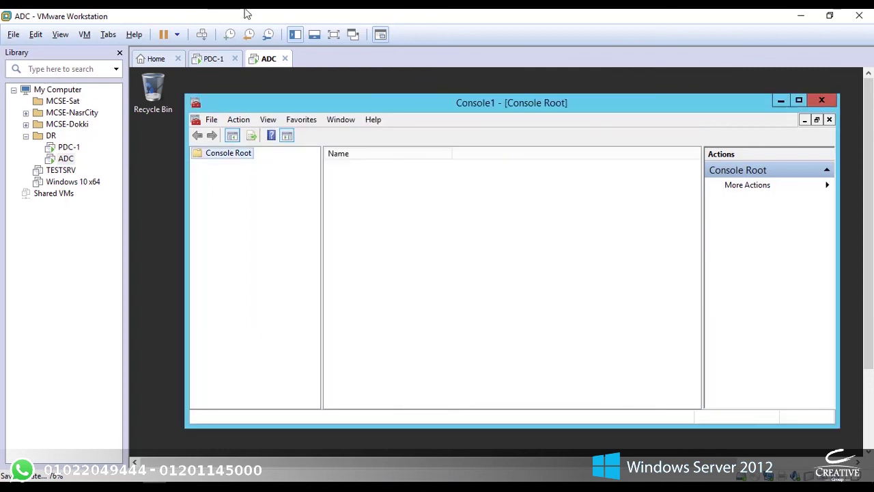
{"action": "left_click", "coordinate": [333, 35]}
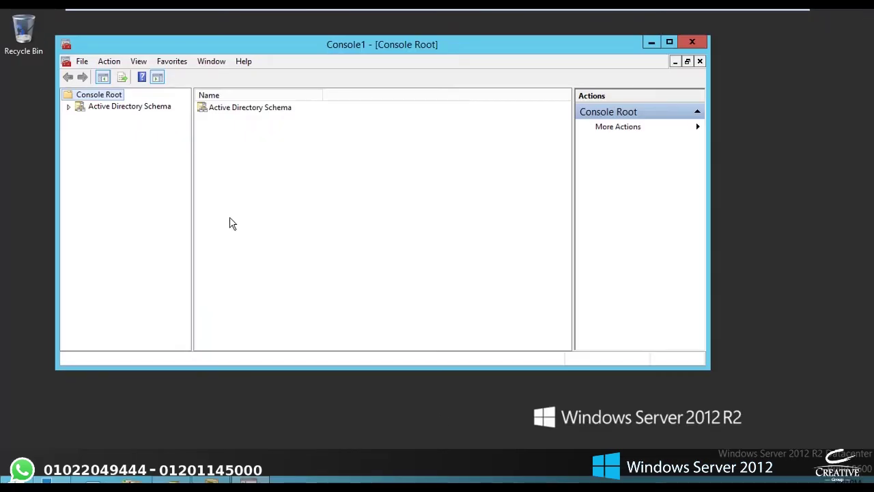
Step: Change the Active Directory Schema snap-in's domain controller to ADC.test.local and acknowledge the schema master notice
{"action": "left_click", "coordinate": [68, 107]}
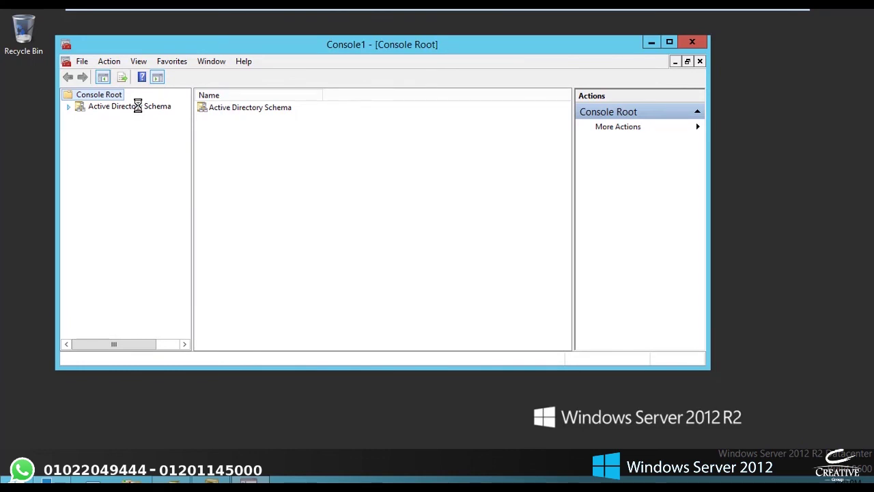
{"action": "right_click", "coordinate": [139, 109]}
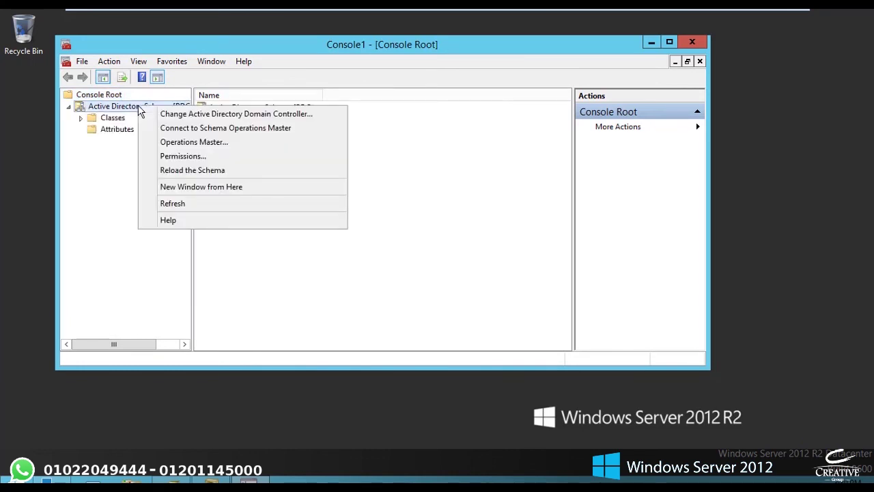
{"action": "left_click", "coordinate": [169, 115]}
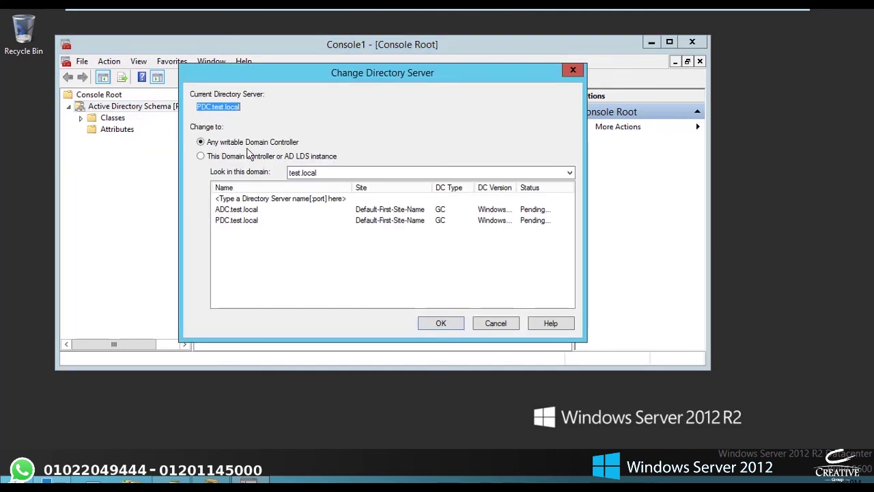
{"action": "double_click", "coordinate": [233, 210]}
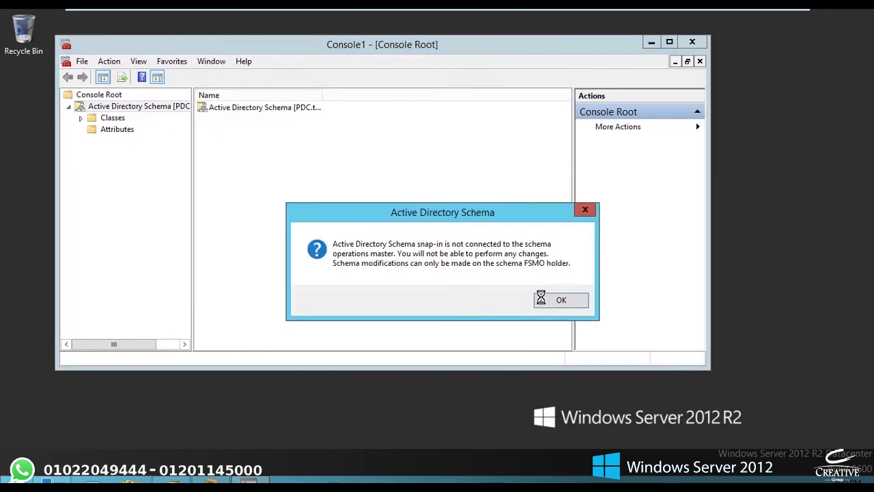
{"action": "key", "text": "Return"}
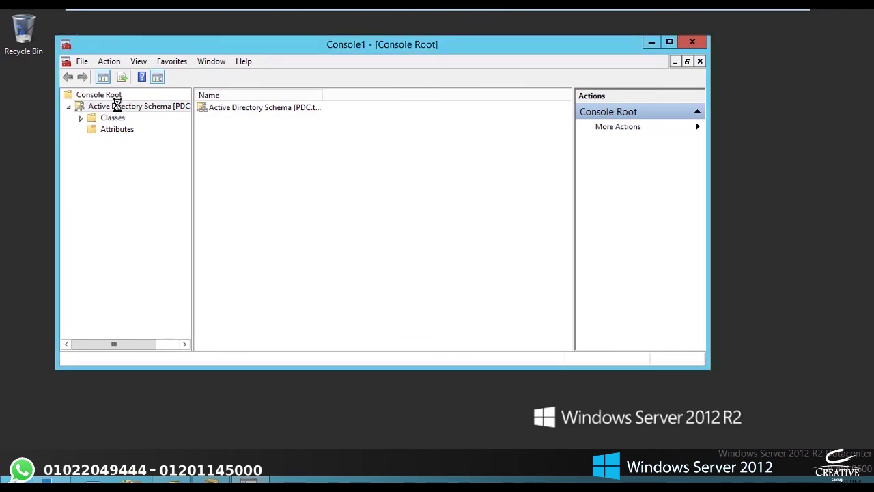
Step: Transfer the schema master role to ADC.test.local and close the Change Schema Master dialog
{"action": "right_click", "coordinate": [117, 107]}
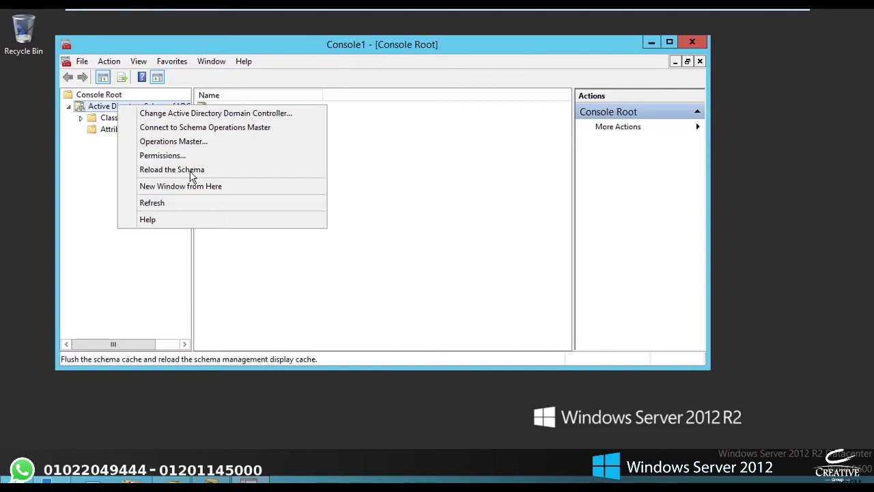
{"action": "left_click", "coordinate": [193, 143]}
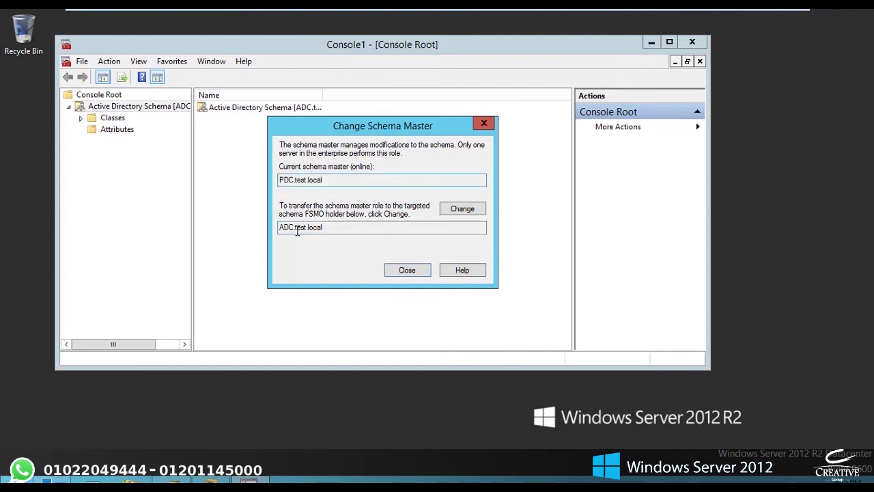
{"action": "left_click", "coordinate": [469, 211]}
{"action": "left_click", "coordinate": [469, 296]}
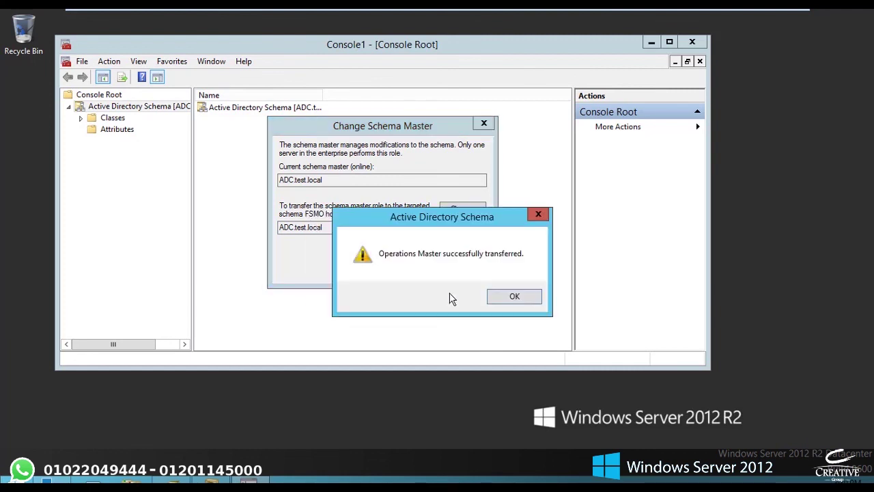
{"action": "left_click", "coordinate": [516, 299]}
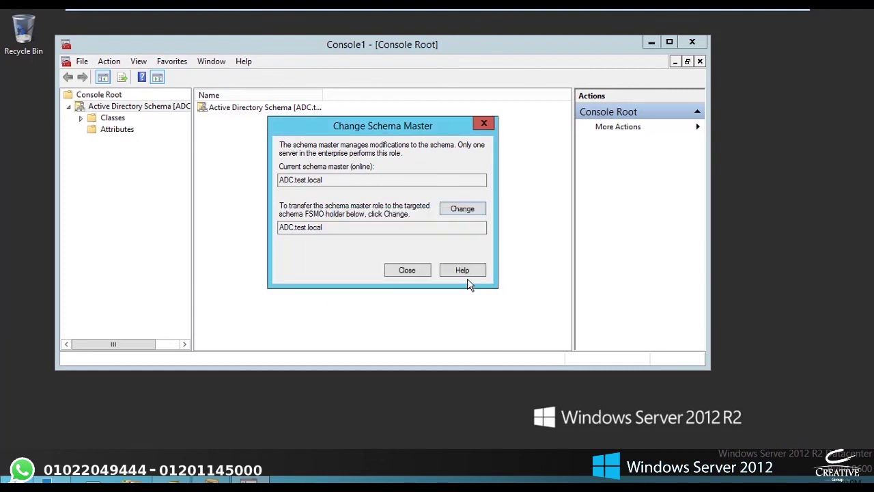
{"action": "left_click", "coordinate": [408, 271]}
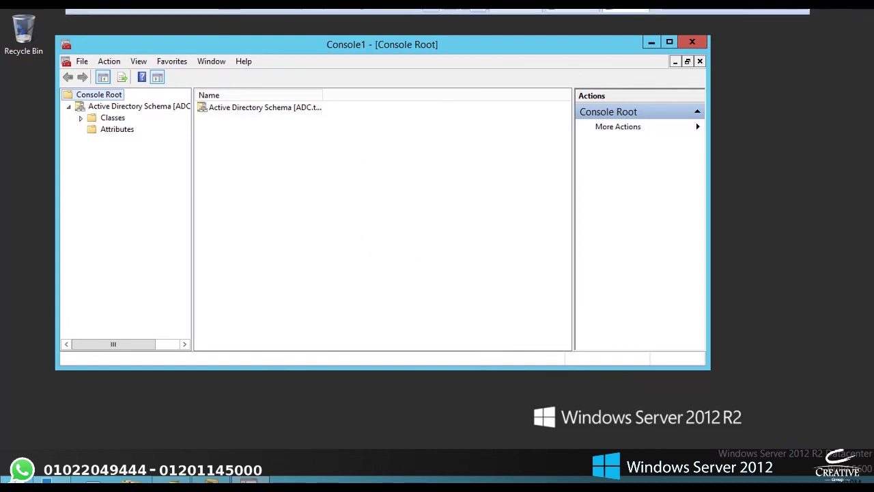
Step: Switch to the PDC-1 virtual machine and check which server holds the RID operations master role of test.local
{"action": "left_click", "coordinate": [568, 22]}
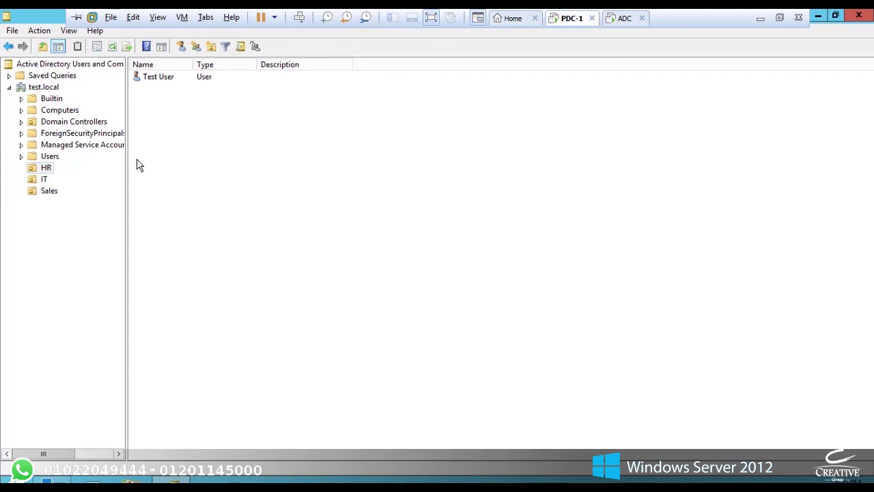
{"action": "left_click", "coordinate": [38, 86]}
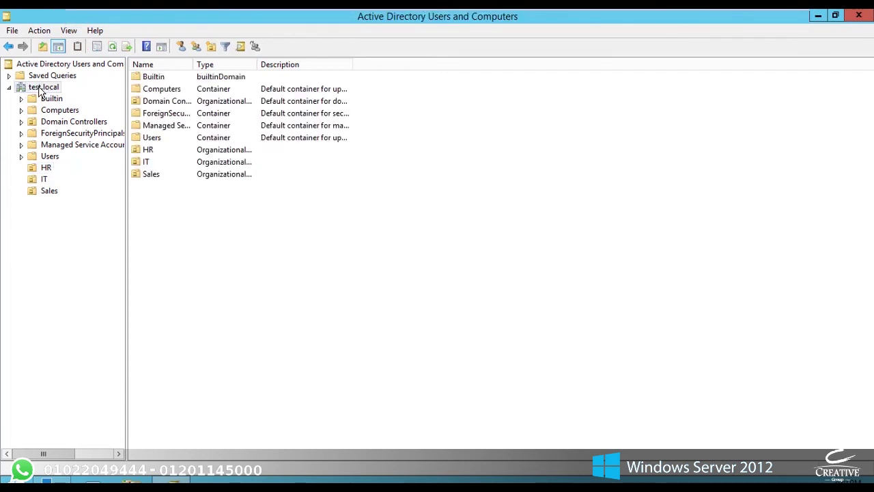
{"action": "right_click", "coordinate": [38, 86]}
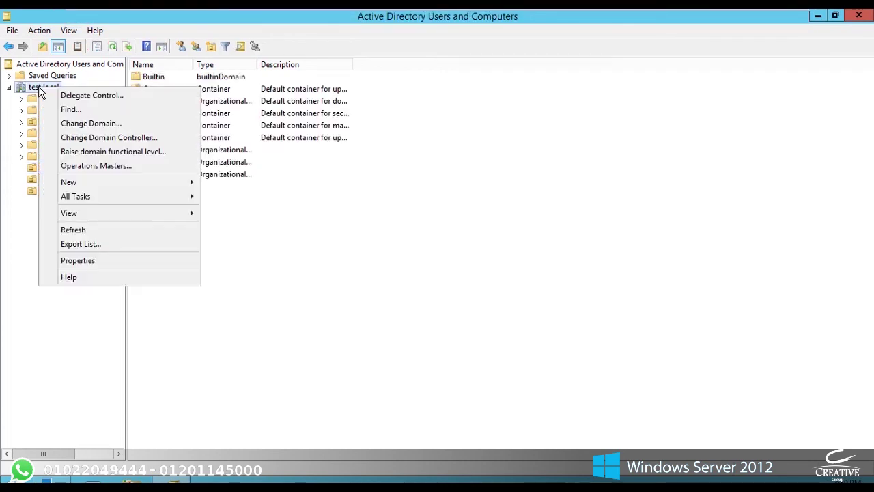
{"action": "left_click", "coordinate": [115, 166]}
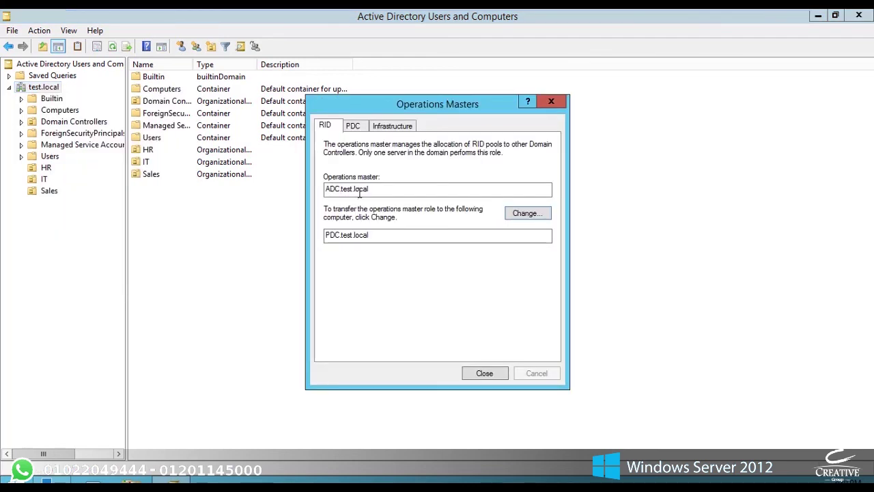